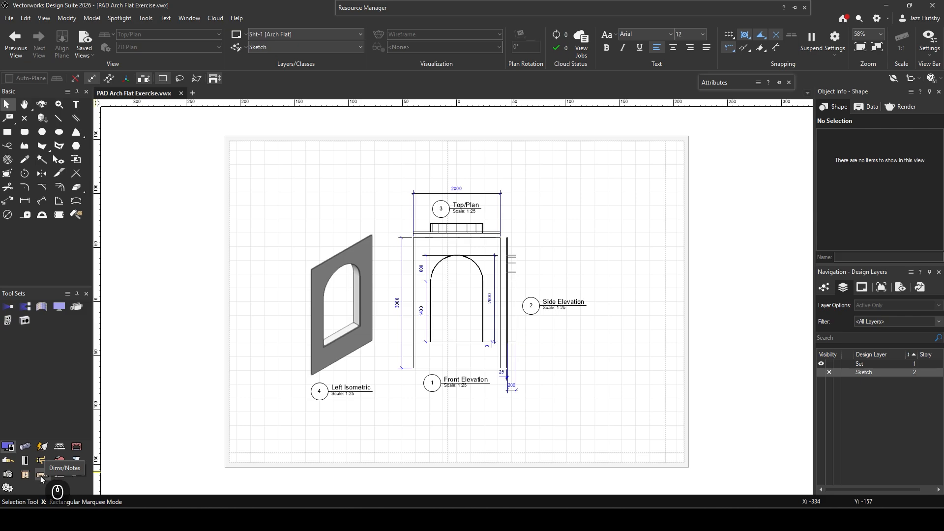
- Set the Title Block Border tool to use the Spotlight Simple Title Block style from the Spotlight Title Blocks library file
{"action": "left_click", "coordinate": [42, 475]}
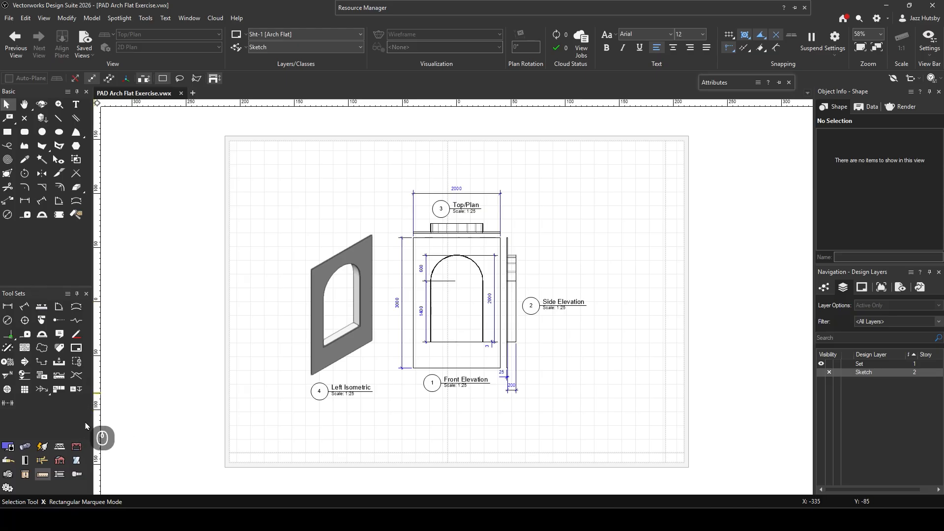
{"action": "left_click", "coordinate": [76, 349]}
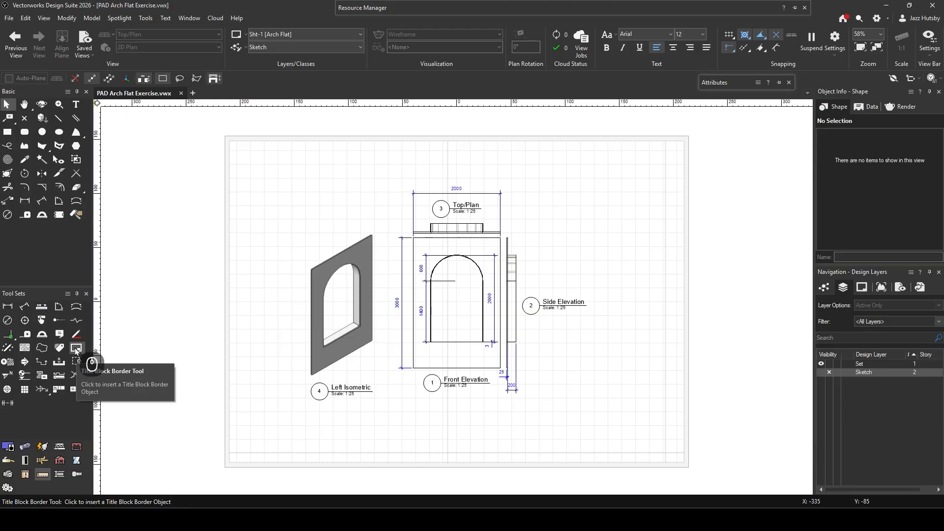
{"action": "left_click", "coordinate": [78, 349]}
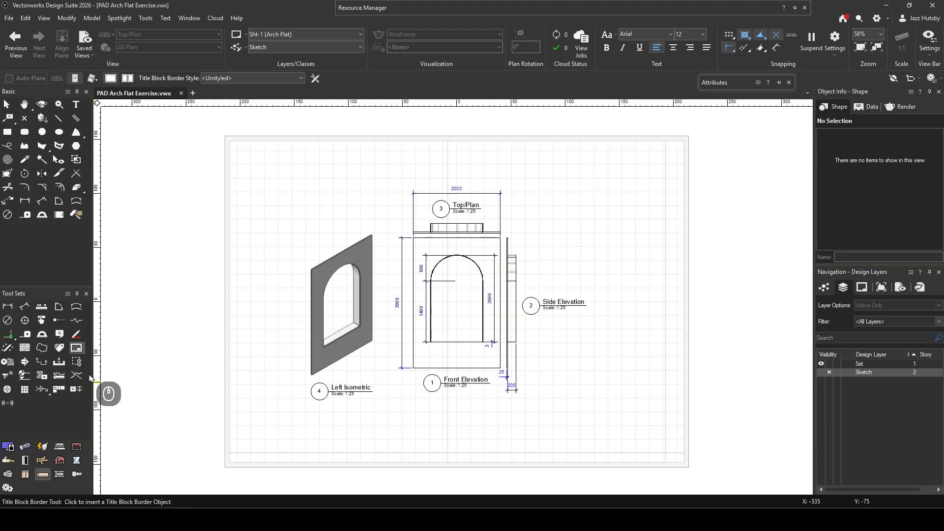
{"action": "left_click", "coordinate": [119, 303]}
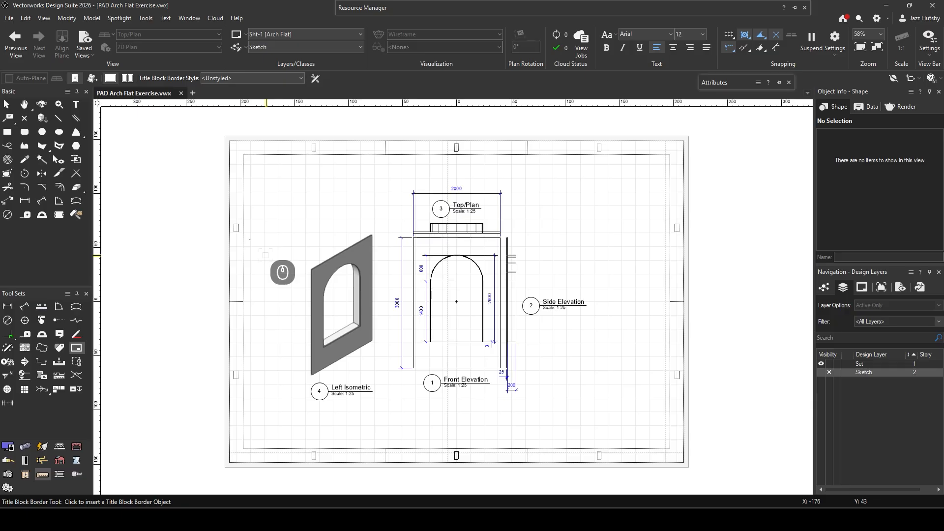
{"action": "left_click", "coordinate": [315, 78]}
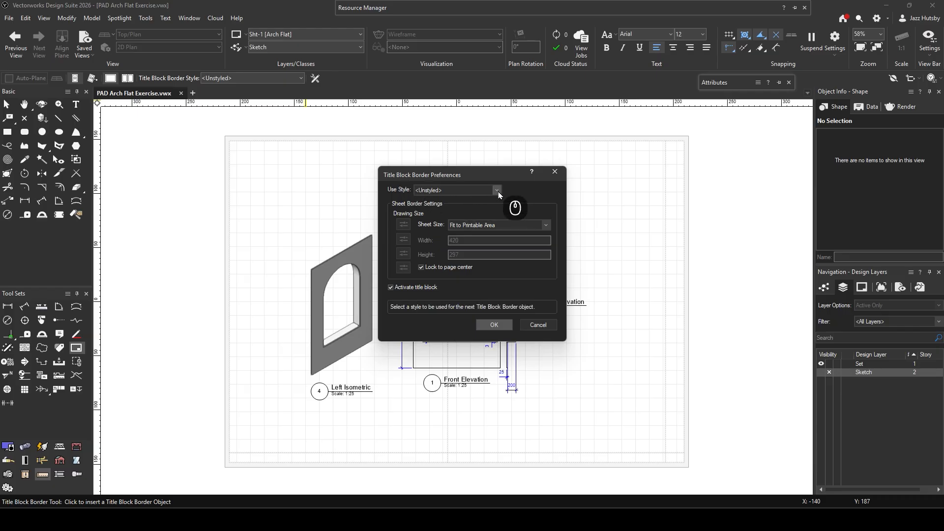
{"action": "left_click", "coordinate": [497, 191]}
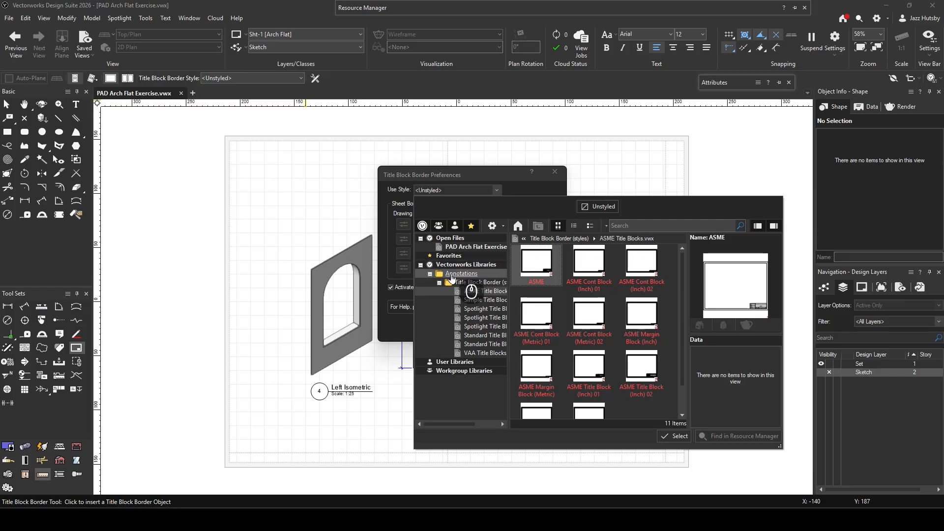
{"action": "left_click", "coordinate": [477, 314]}
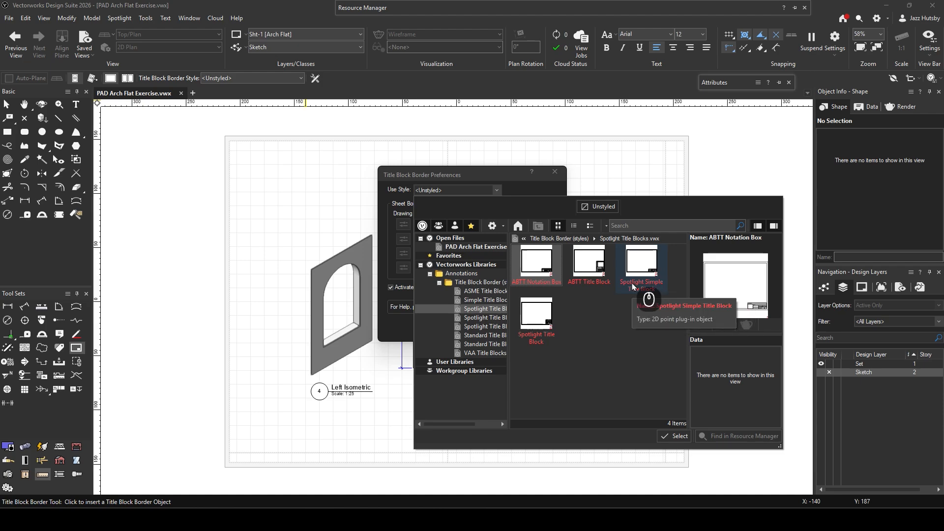
{"action": "left_click", "coordinate": [651, 290]}
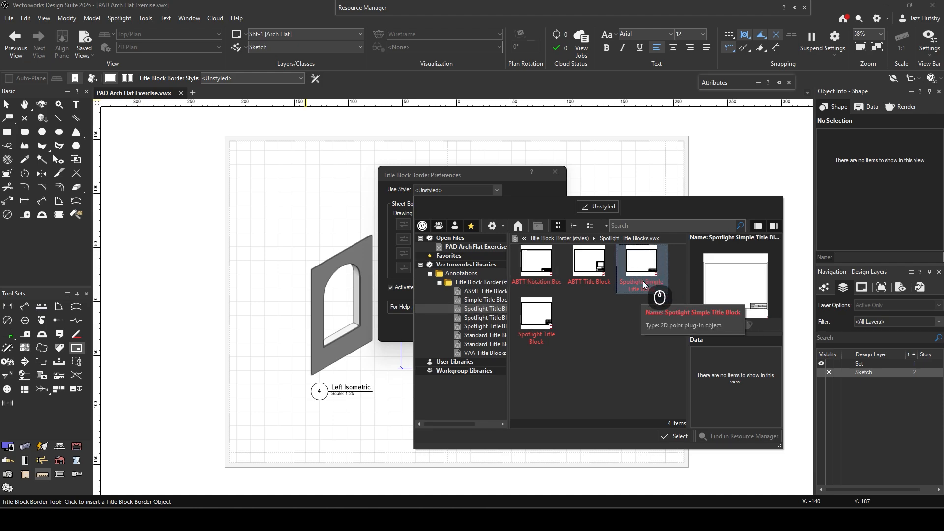
{"action": "left_click", "coordinate": [676, 437]}
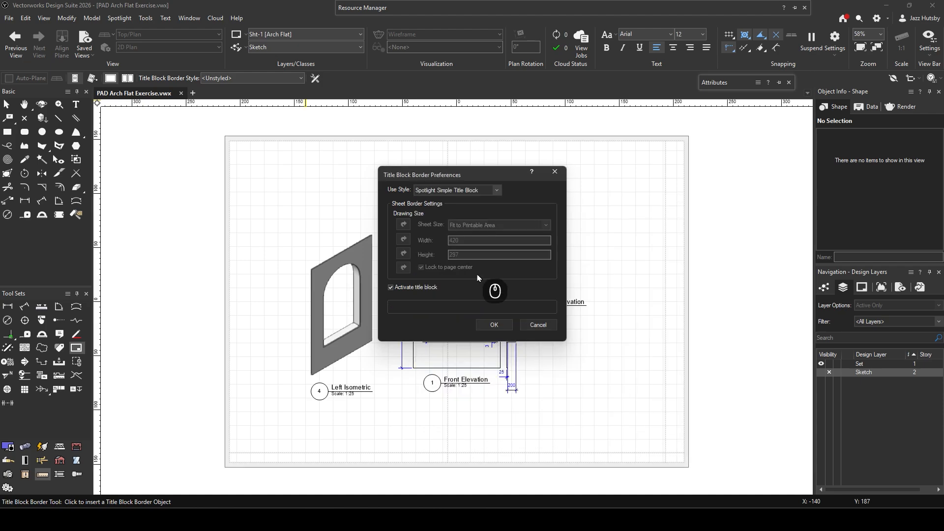
{"action": "left_click", "coordinate": [494, 325]}
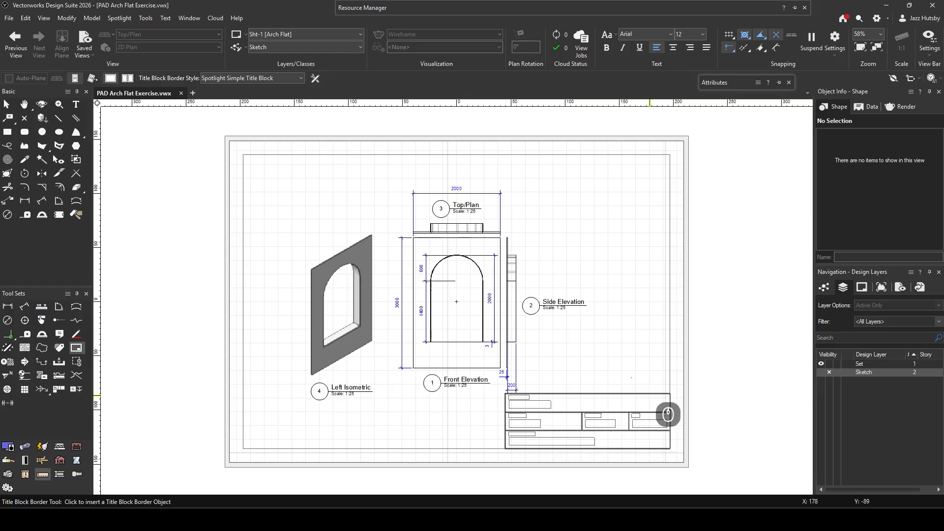
- Place the title block border on the Arch Flat sheet, return to the Selection tool and deselect everything
{"action": "left_click", "coordinate": [604, 346]}
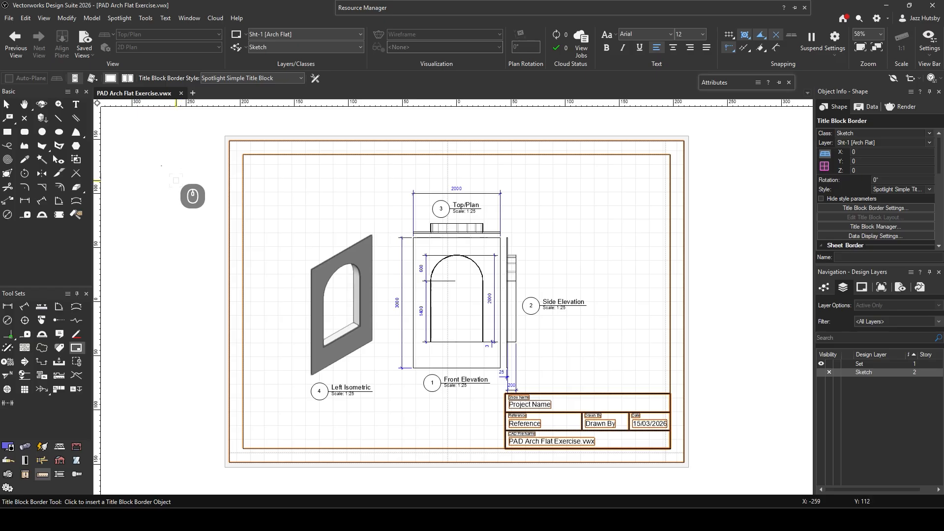
{"action": "left_click", "coordinate": [77, 349]}
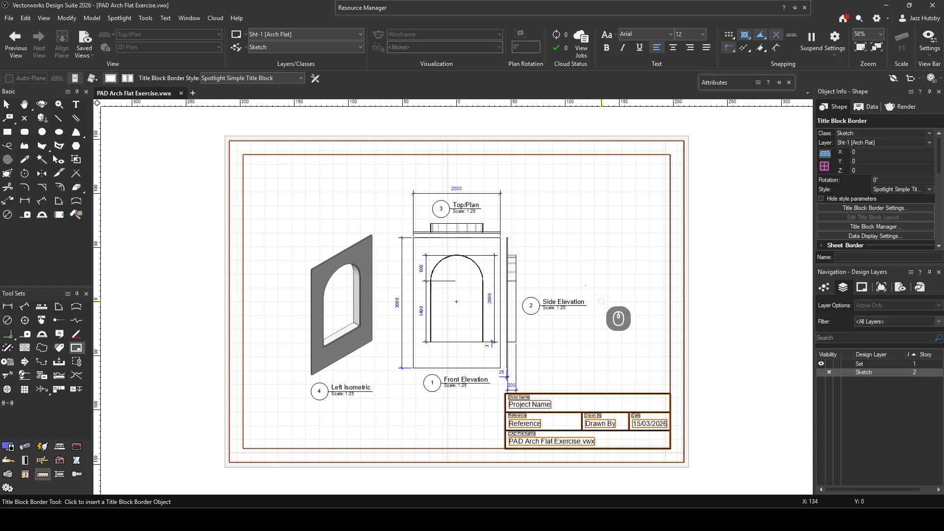
{"action": "key", "text": "x"}
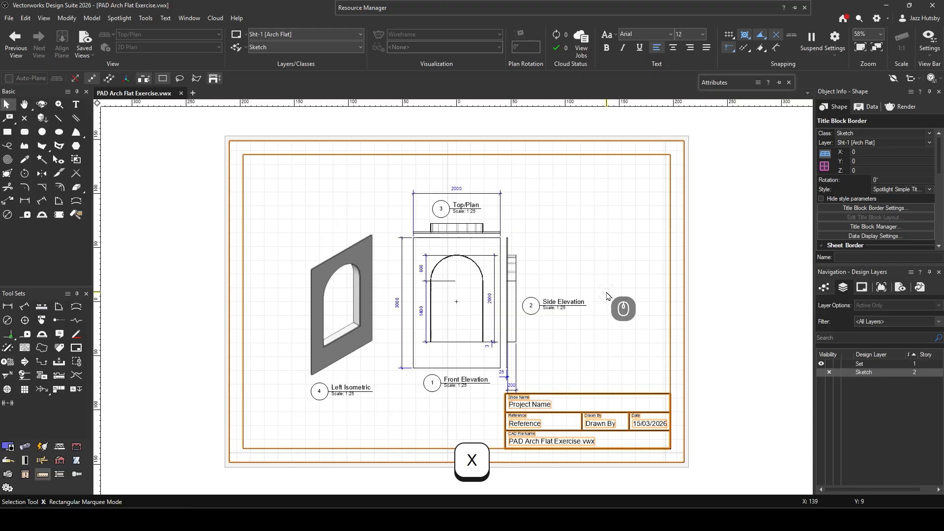
{"action": "key", "text": "x"}
{"action": "key", "text": "x"}
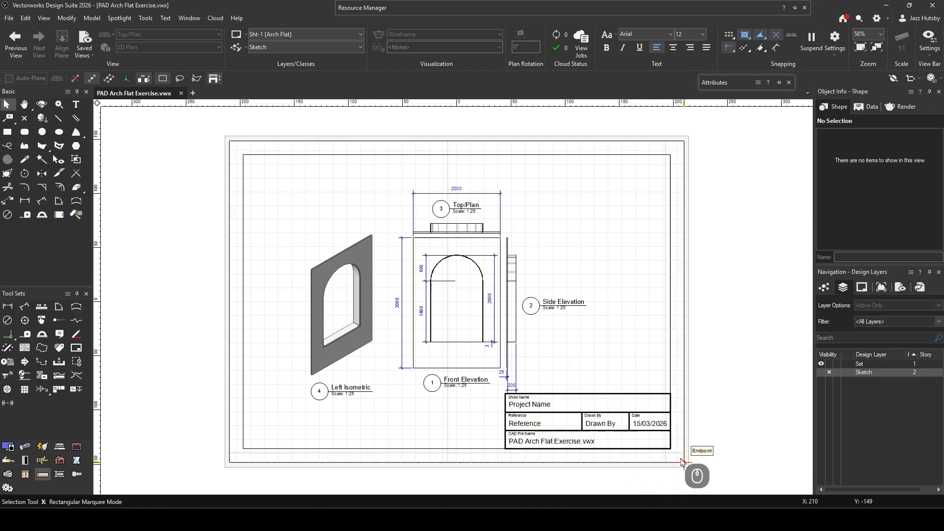
- Open the placed title block border's settings and change its style to Unstyled so its sheet border values are editable
{"action": "left_click", "coordinate": [243, 448]}
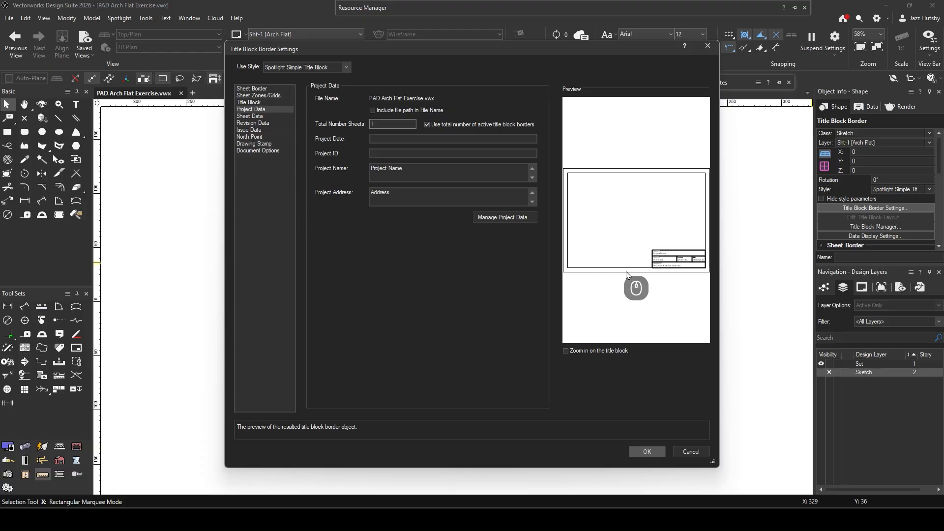
{"action": "left_click", "coordinate": [256, 89]}
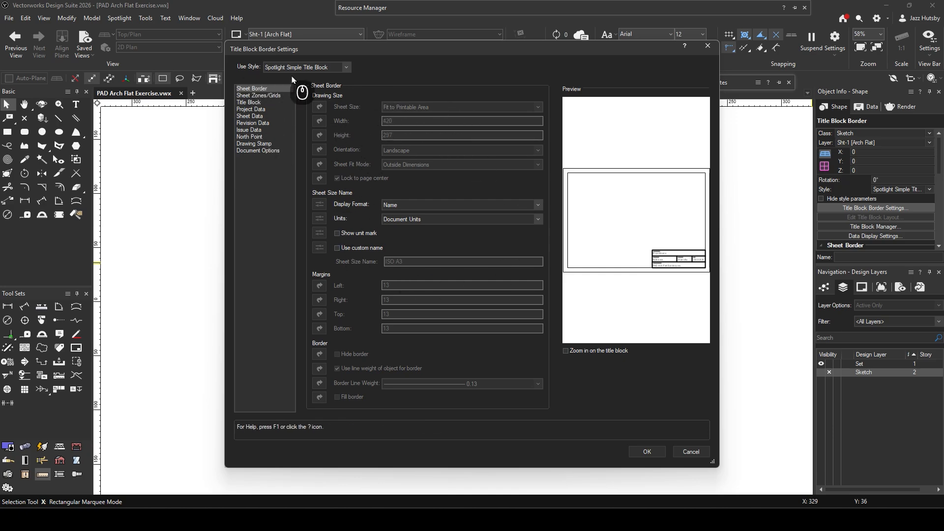
{"action": "left_click", "coordinate": [347, 68]}
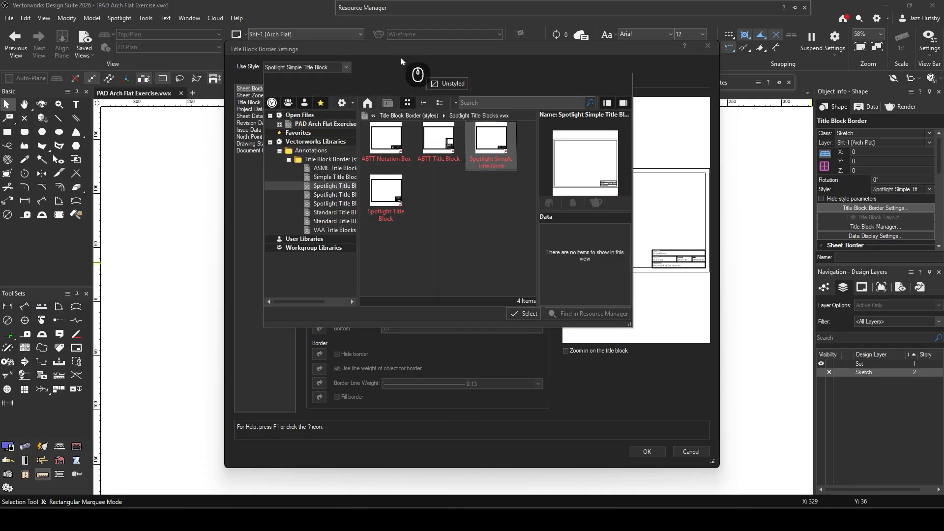
{"action": "left_click", "coordinate": [456, 84]}
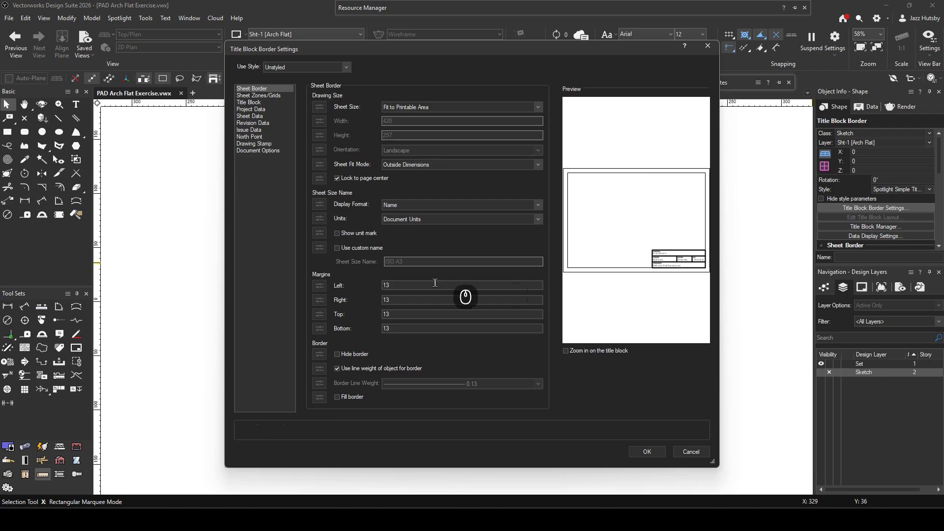
- Set the left, right, top and bottom margins of the sheet border to 5 and apply the settings
{"action": "left_click", "coordinate": [371, 287]}
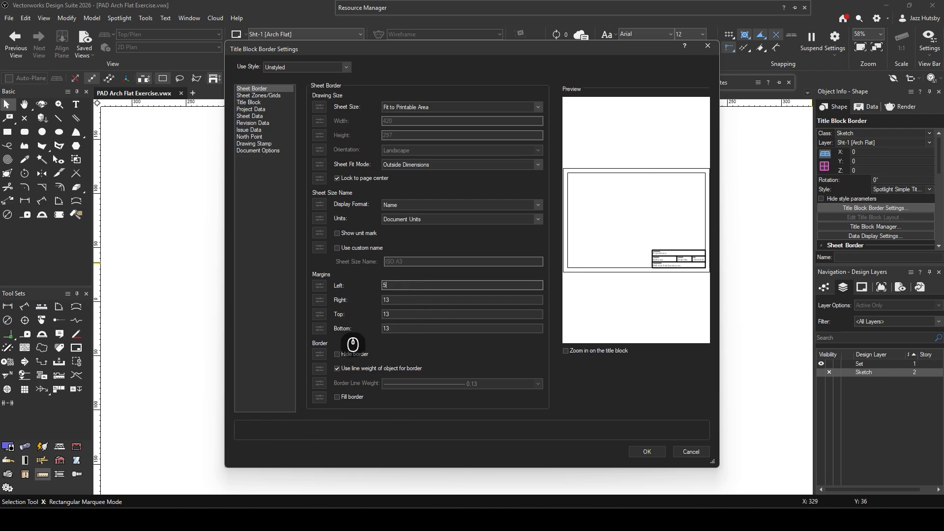
{"action": "key", "text": "Tab"}
{"action": "type", "text": "5"}
{"action": "key", "text": "Tab"}
{"action": "type", "text": "5"}
{"action": "key", "text": "Tab"}
{"action": "type", "text": "5"}
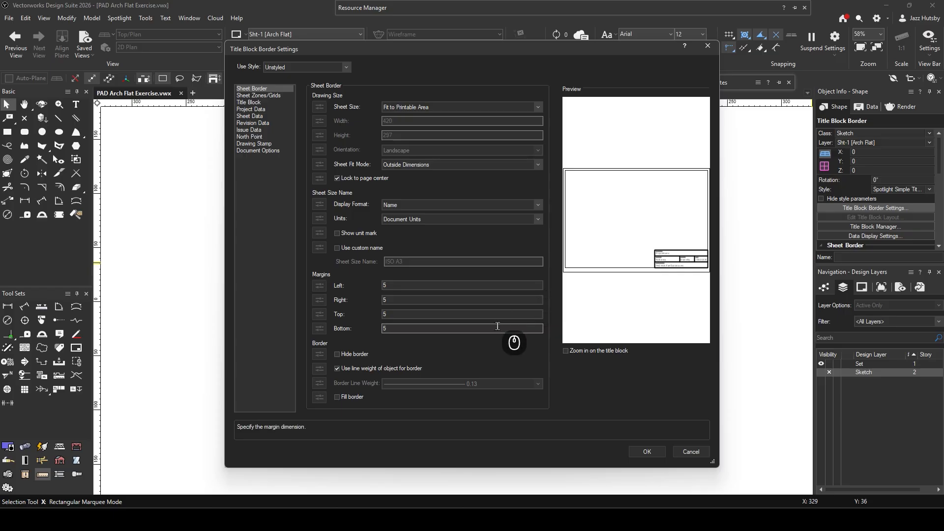
{"action": "key", "text": "Return"}
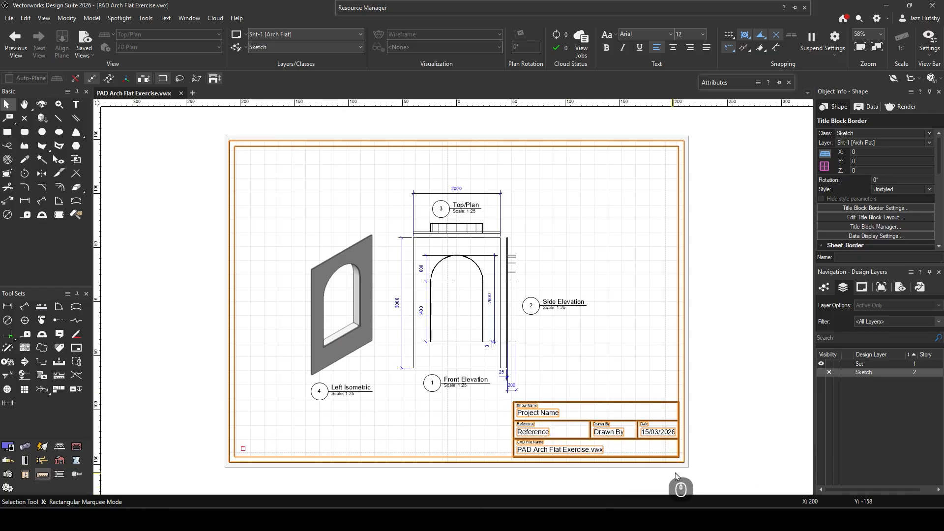
- In the Title Block Manager, set the project name to "PAD Vectorworks Exercise" and turn off future project data change notices
{"action": "scroll", "coordinate": [555, 439], "scroll_direction": "up", "scroll_amount": 4}
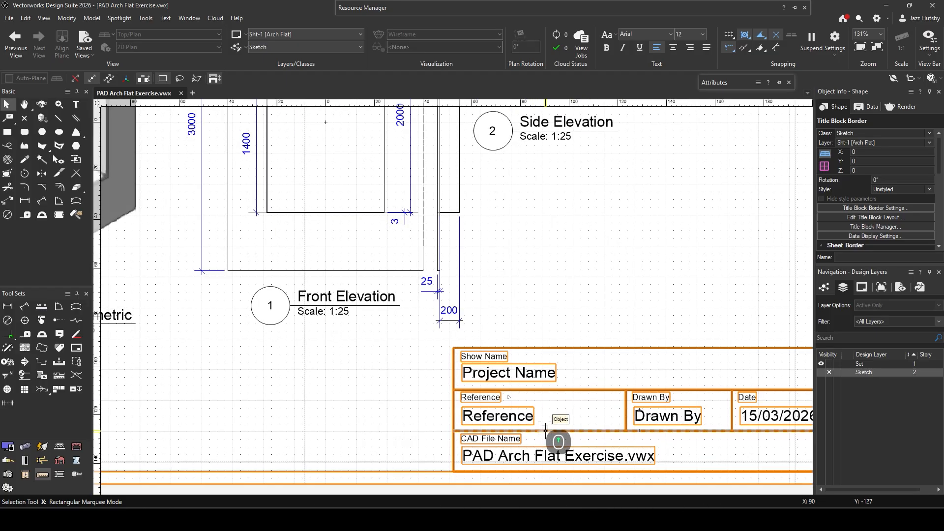
{"action": "mouse_move", "coordinate": [633, 426]}
{"action": "middle_mouse_down"}
{"action": "mouse_move", "coordinate": [555, 368]}
{"action": "mouse_move", "coordinate": [536, 376]}
{"action": "middle_mouse_up"}
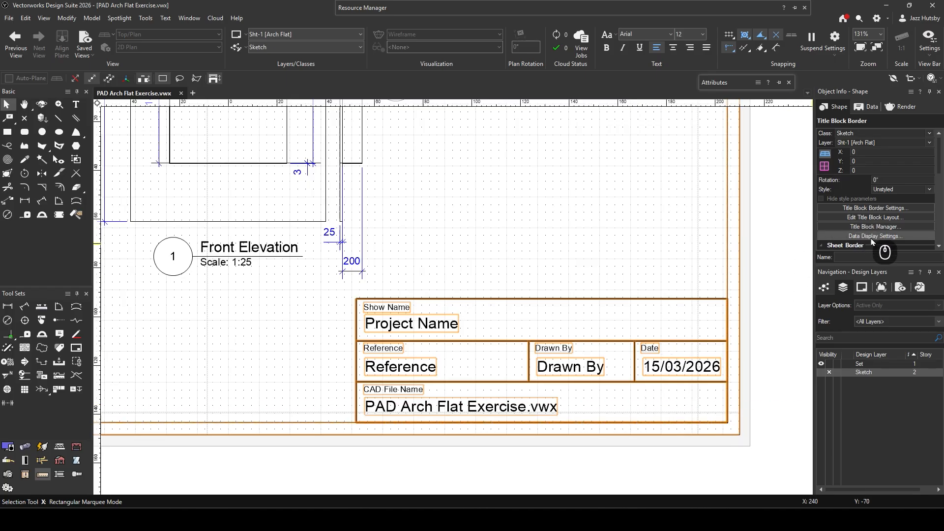
{"action": "left_click", "coordinate": [894, 228]}
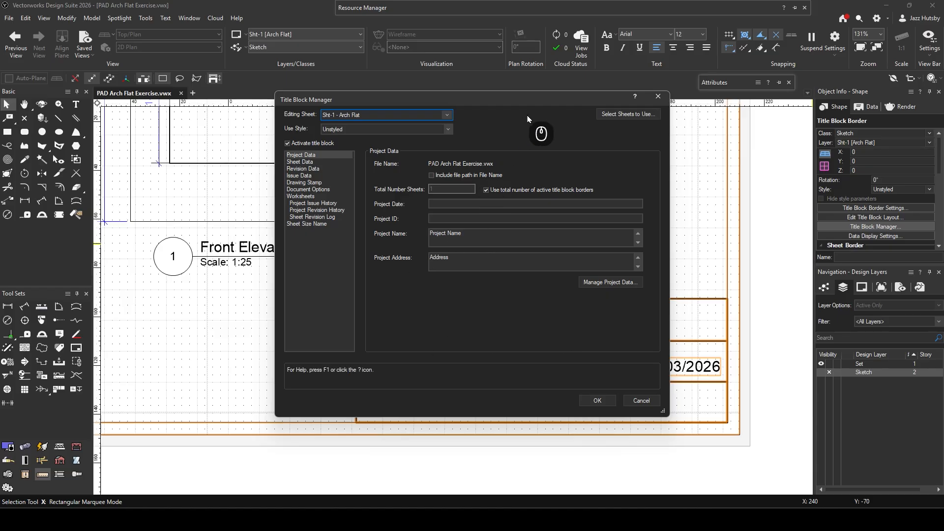
{"action": "left_click_drag", "start_coordinate": [536, 99], "coordinate": [292, 40]}
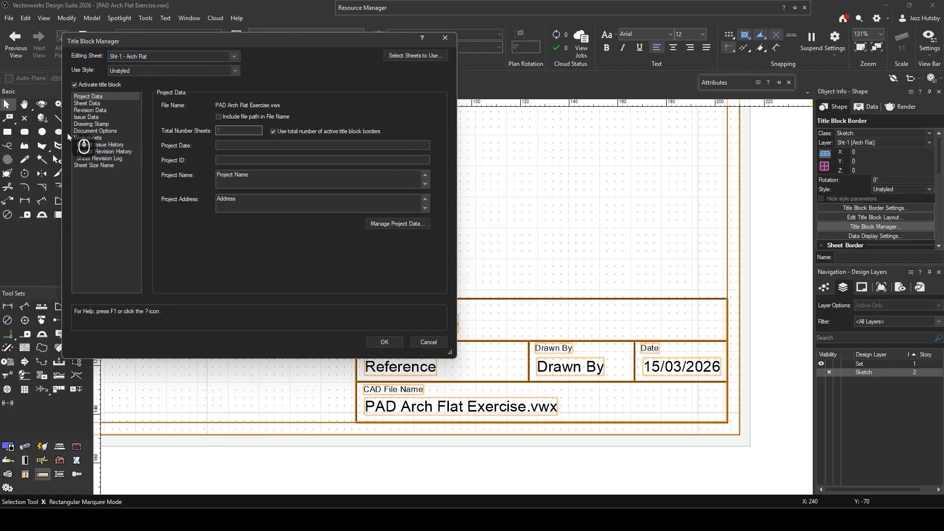
{"action": "left_click", "coordinate": [246, 185]}
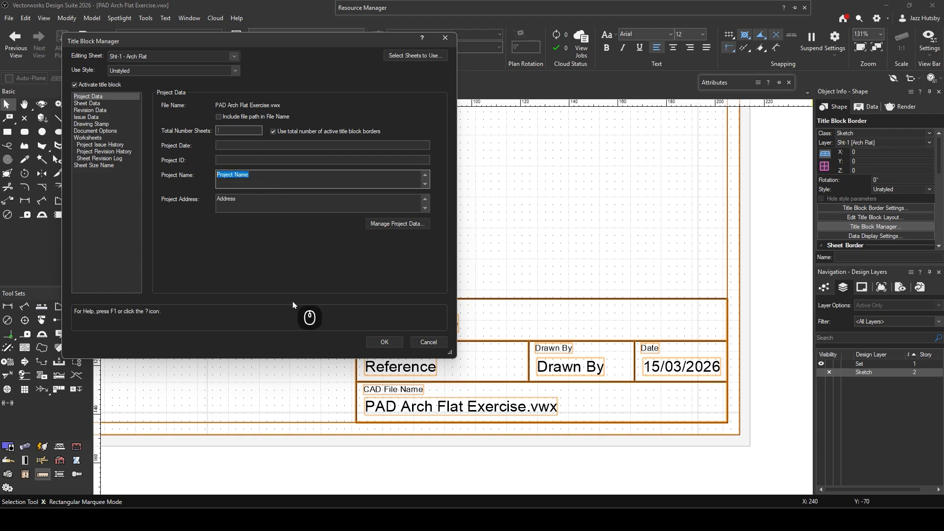
{"action": "key", "text": "BackSpace"}
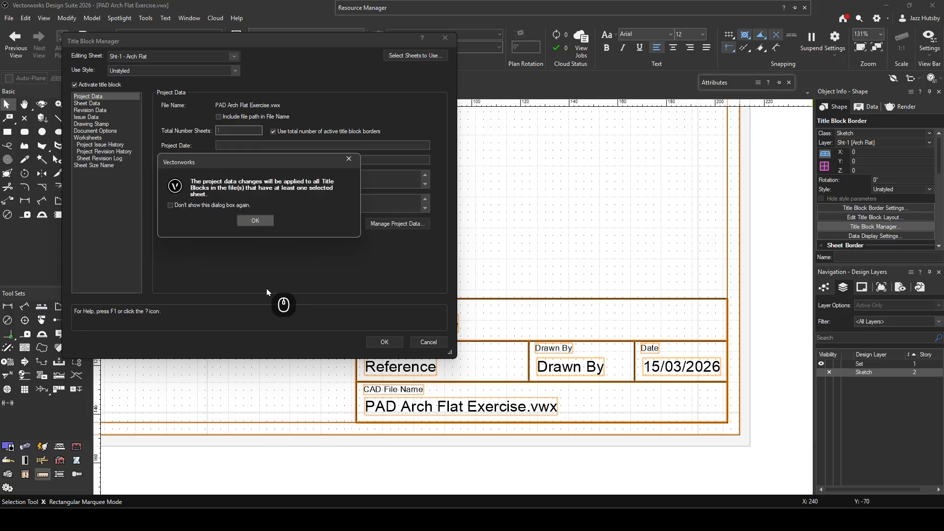
{"action": "left_click", "coordinate": [193, 207]}
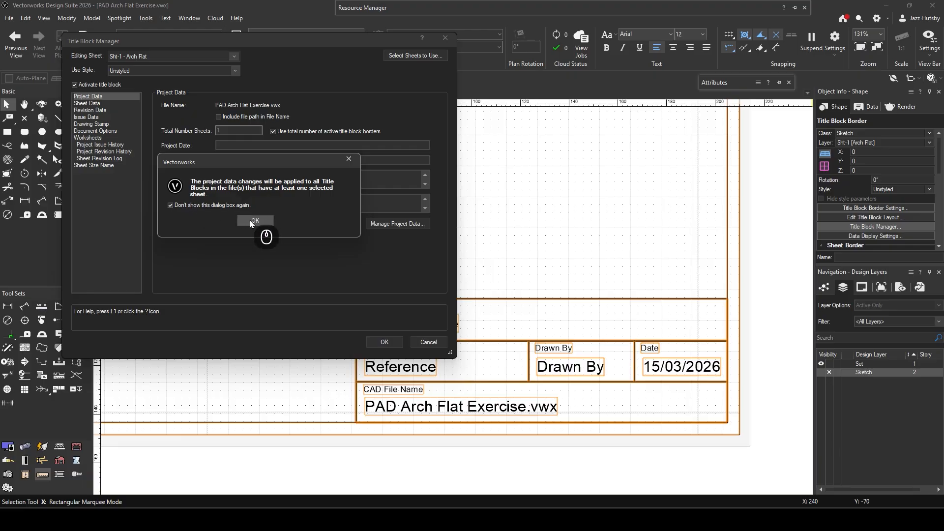
{"action": "left_click", "coordinate": [255, 221]}
{"action": "type", "text": "PAD Vectorworks Exercise"}
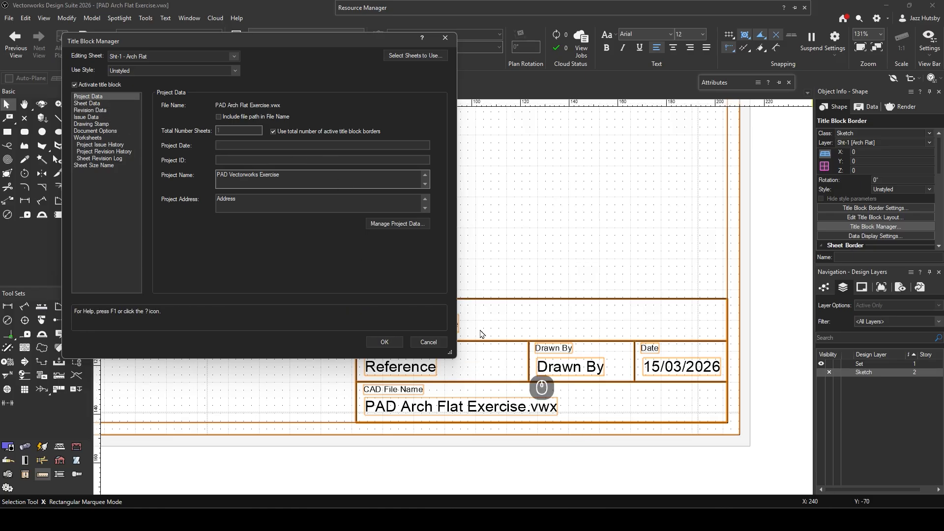
- In the Title Block Manager's sheet data, replace the Drawn By placeholder with the drafter's first name
{"action": "left_click_drag", "start_coordinate": [317, 41], "coordinate": [276, 16]}
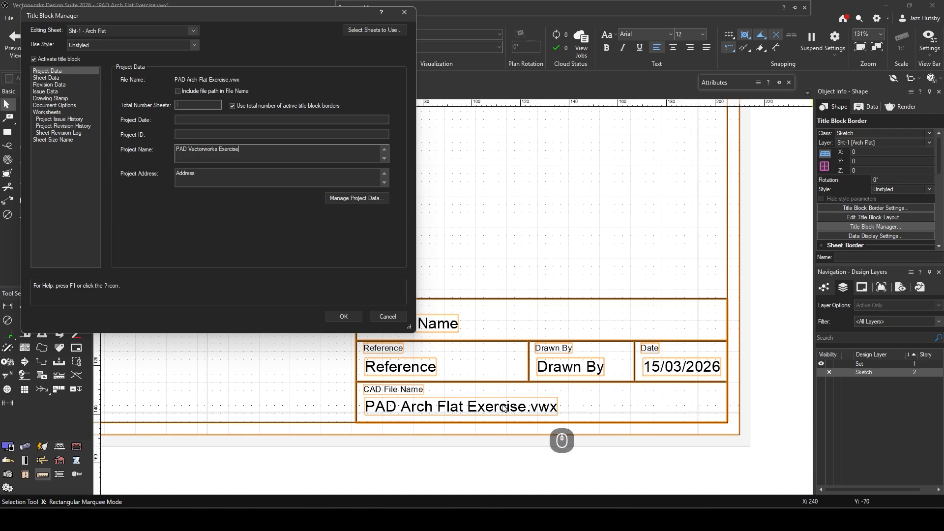
{"action": "left_click", "coordinate": [58, 78]}
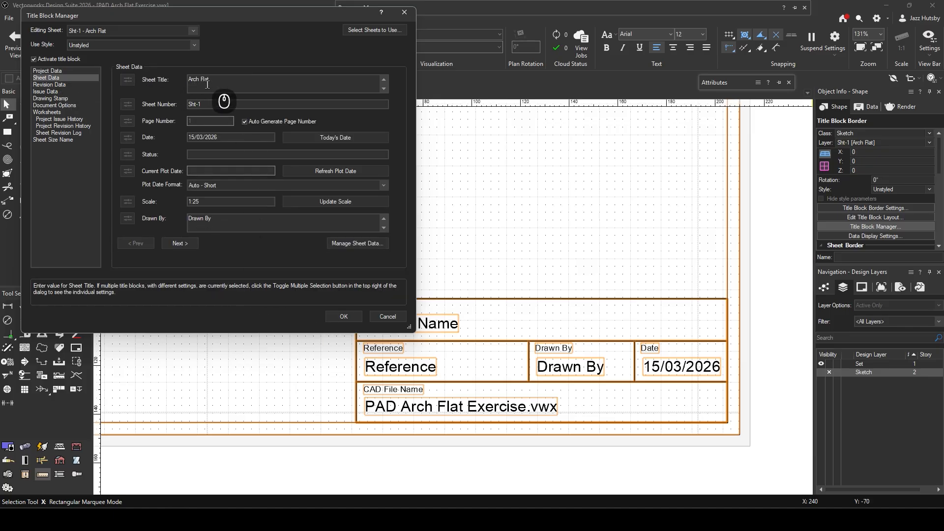
{"action": "left_click", "coordinate": [61, 72]}
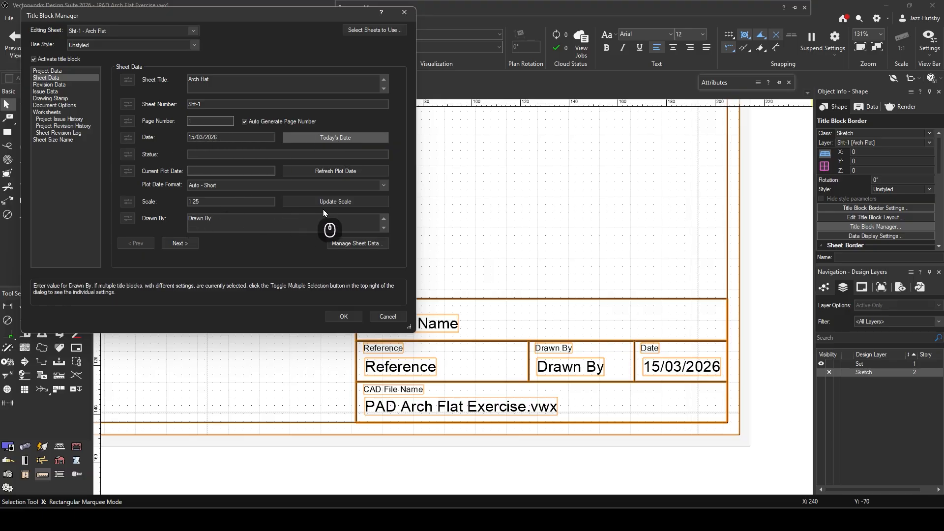
{"action": "left_click_drag", "start_coordinate": [220, 221], "coordinate": [137, 215]}
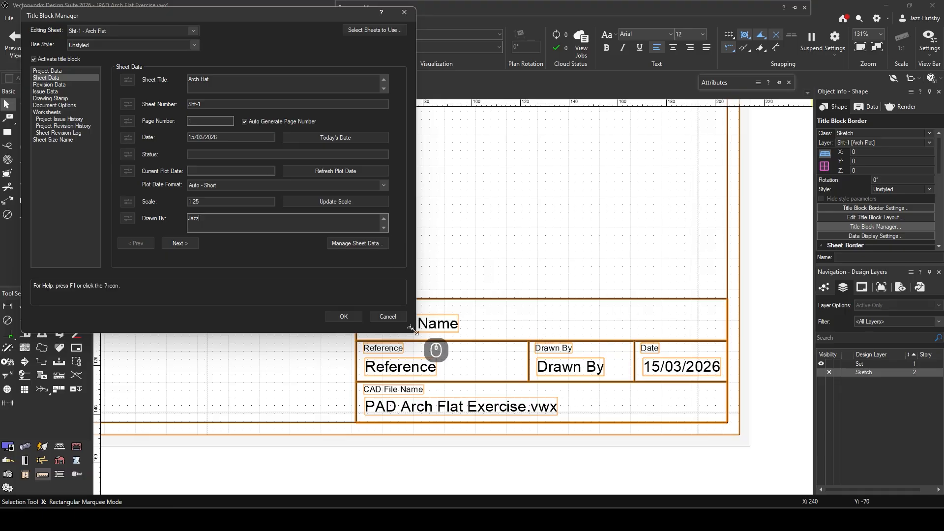
- Set the sheet data Reference to "Arch Flat", apply the title block data and deselect the border
{"action": "left_click", "coordinate": [182, 245]}
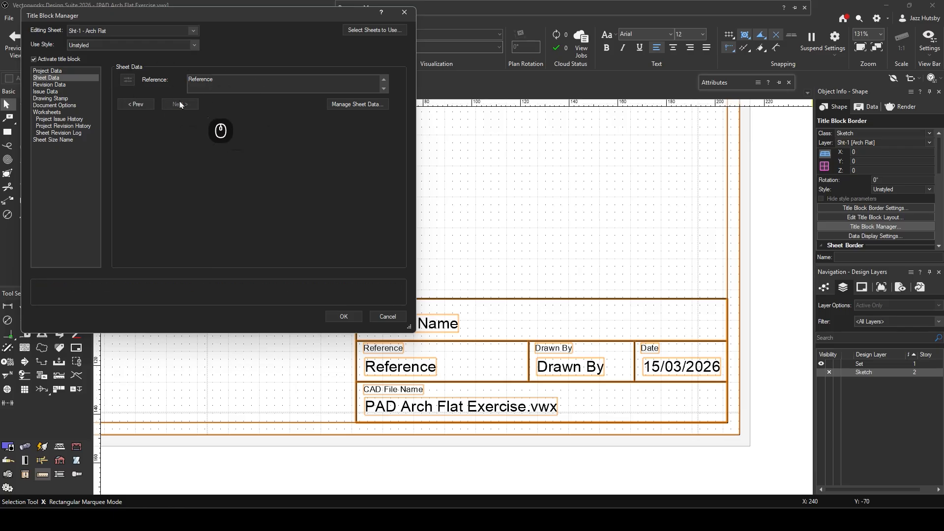
{"action": "double_click", "coordinate": [218, 79]}
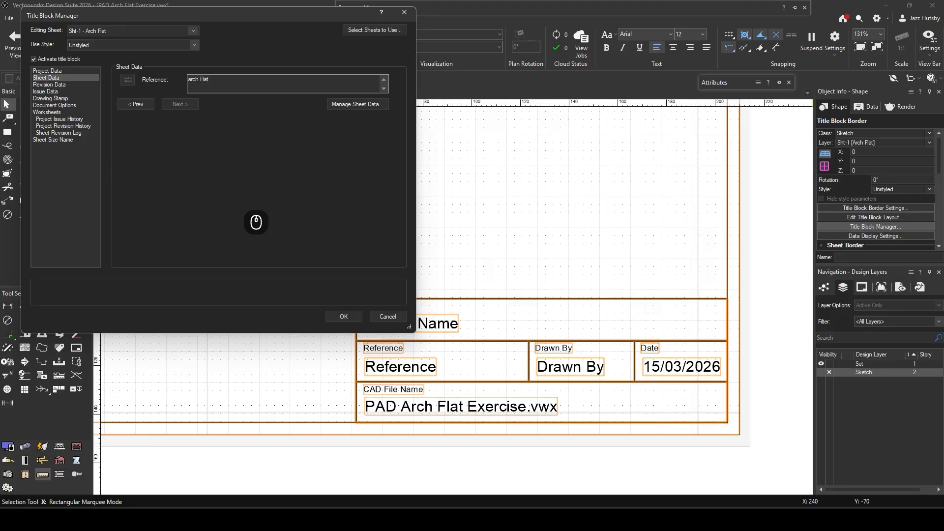
{"action": "left_click", "coordinate": [191, 79]}
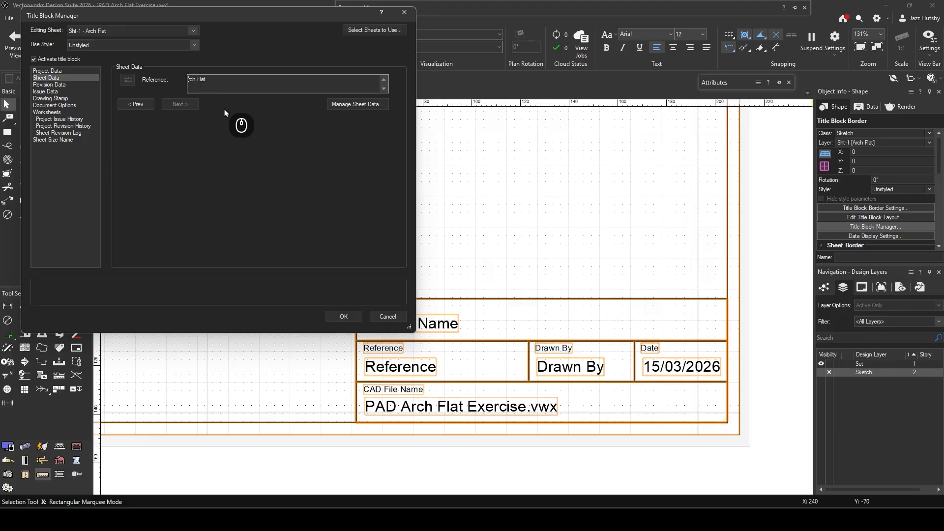
{"action": "left_click", "coordinate": [343, 317]}
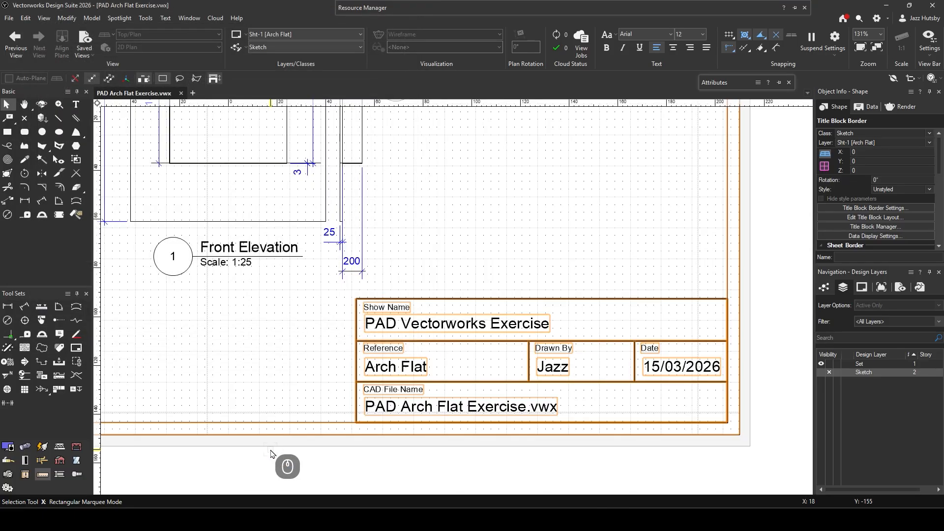
{"action": "scroll", "coordinate": [312, 386], "scroll_direction": "down", "scroll_amount": 3}
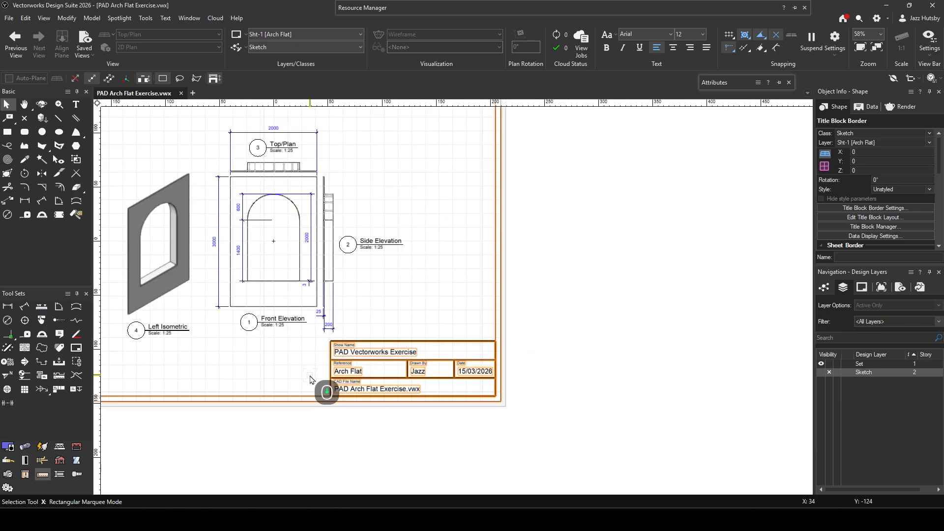
{"action": "middle_click_drag", "start_coordinate": [395, 281], "coordinate": [521, 319]}
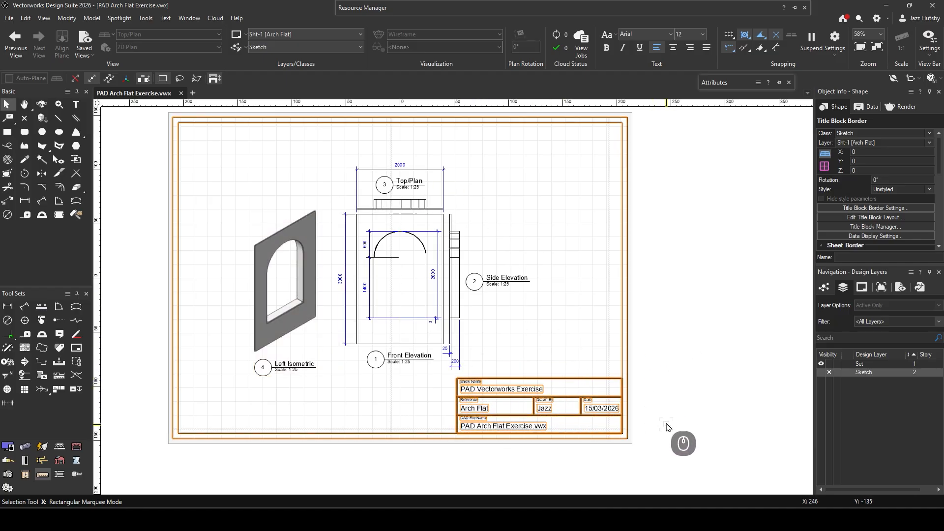
{"action": "left_click", "coordinate": [649, 407]}
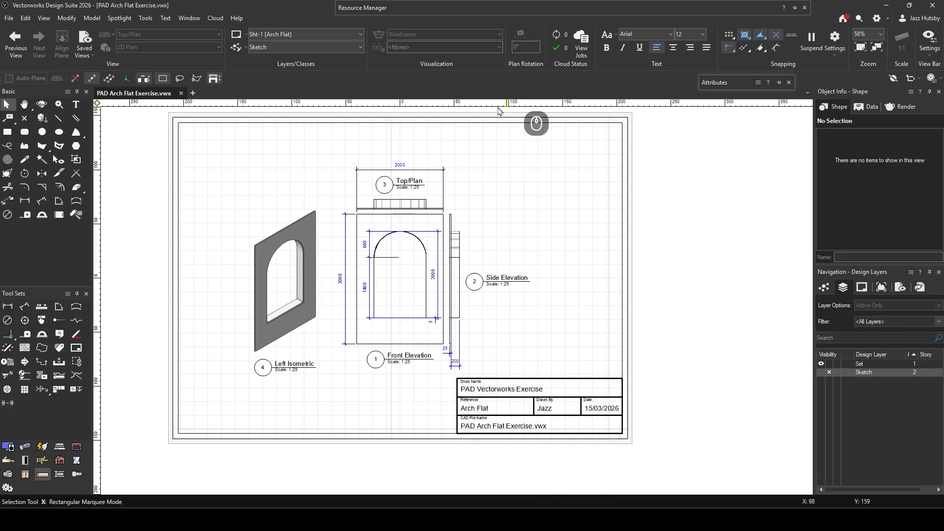
- Select the title block border and set its title block scale factor to 2
{"action": "left_click", "coordinate": [497, 389]}
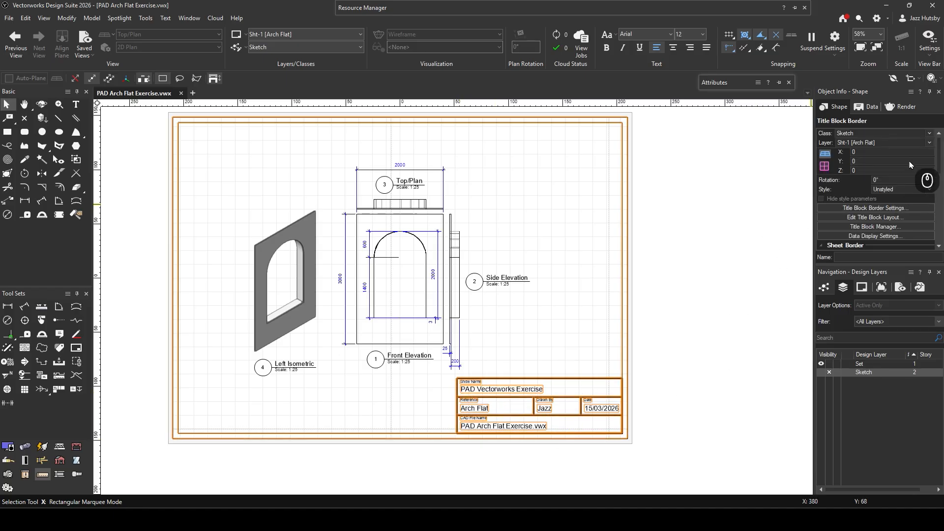
{"action": "scroll", "coordinate": [875, 196], "scroll_direction": "down", "scroll_amount": 5}
{"action": "scroll", "coordinate": [938, 195], "scroll_direction": "down", "scroll_amount": 2}
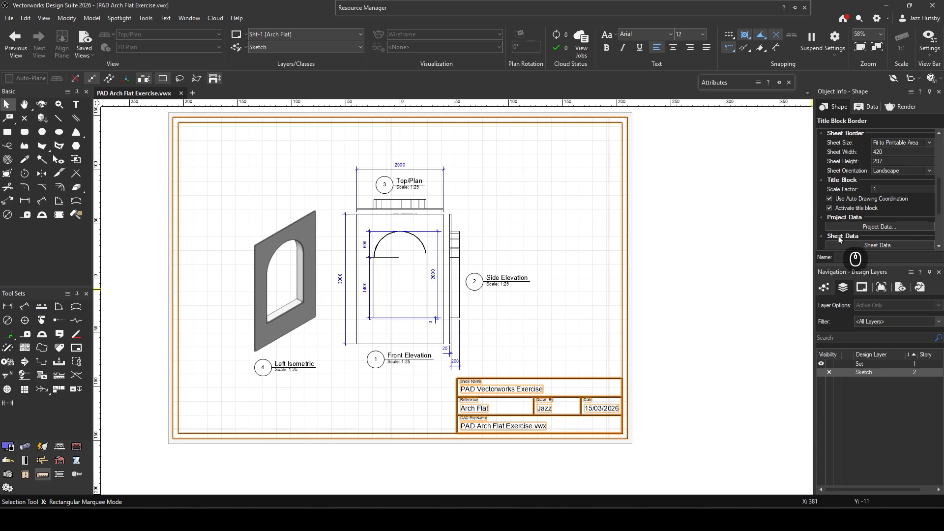
{"action": "left_click", "coordinate": [889, 190]}
{"action": "type", "text": "2"}
{"action": "key", "text": "Return"}
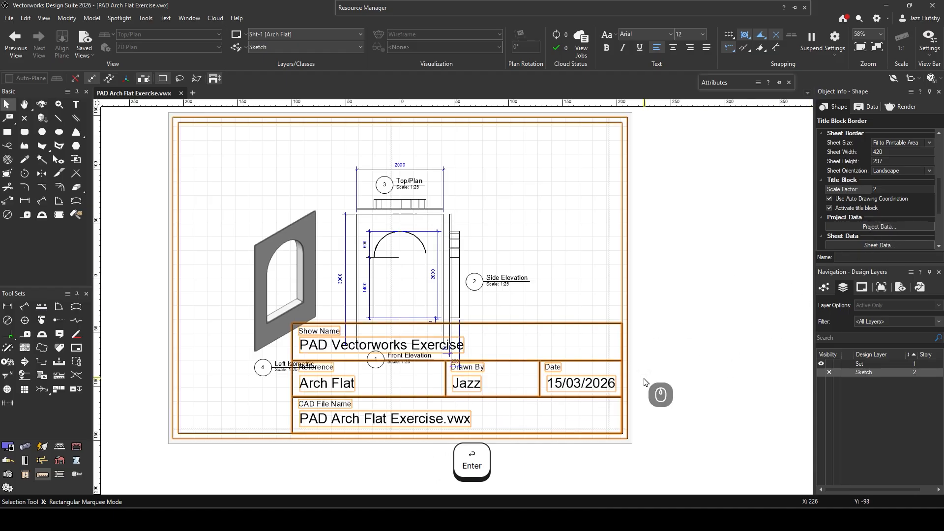
- Try a scale factor of 0.5 for the title block
{"action": "left_click", "coordinate": [882, 190]}
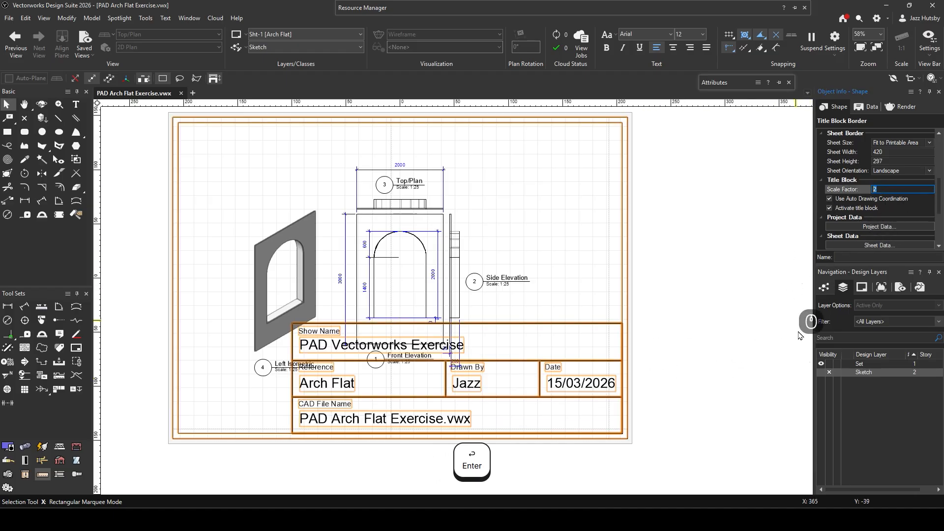
{"action": "type", "text": "0.5"}
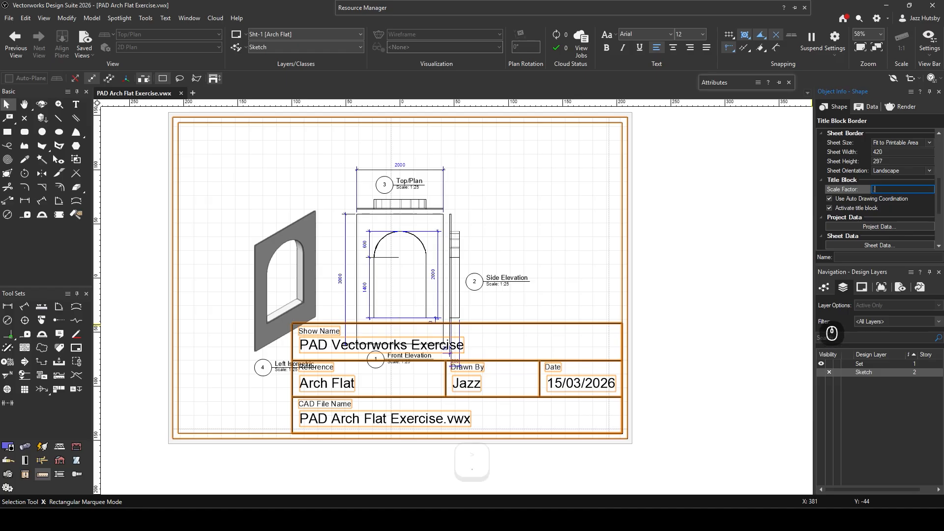
{"action": "key", "text": "Return"}
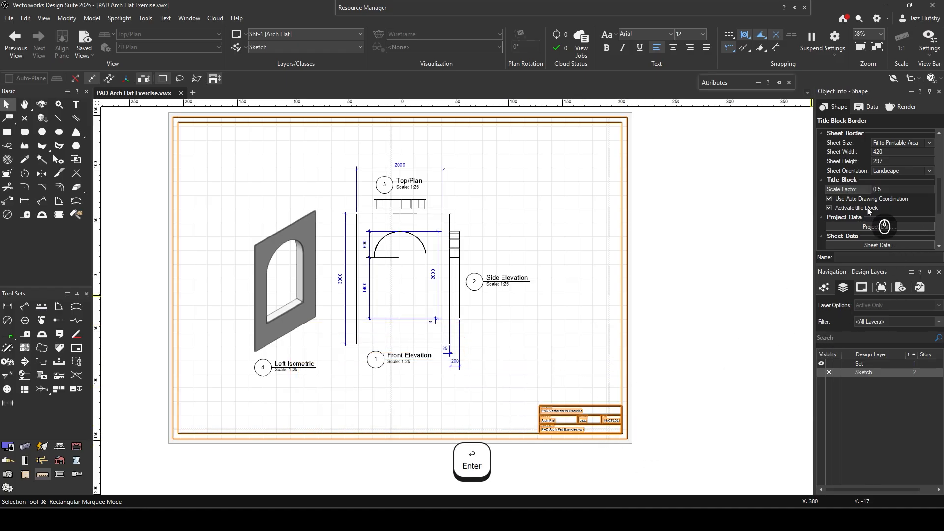
- Set the title block's scale factor to 0.75 and deselect the border
{"action": "left_click", "coordinate": [892, 189]}
{"action": "key", "text": "BackSpace"}
{"action": "type", "text": "75"}
{"action": "key", "text": "Return"}
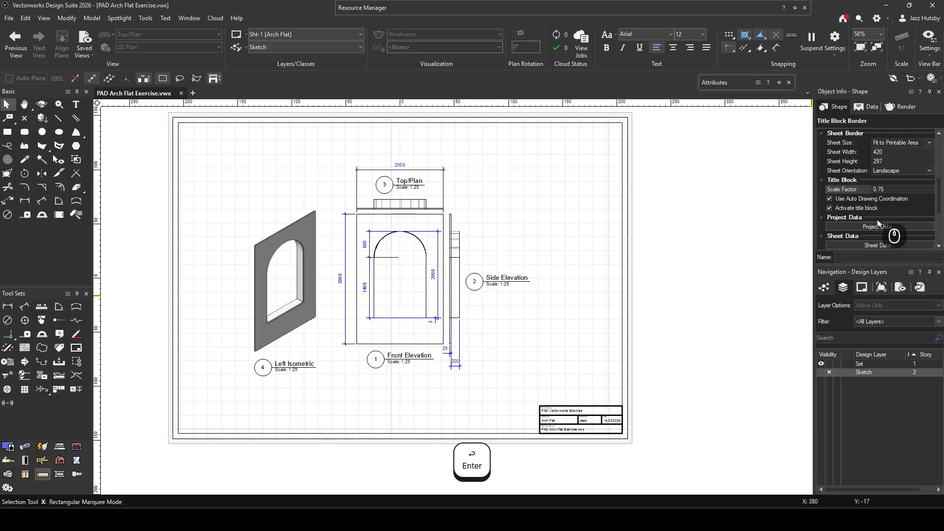
{"action": "left_click", "coordinate": [605, 464]}
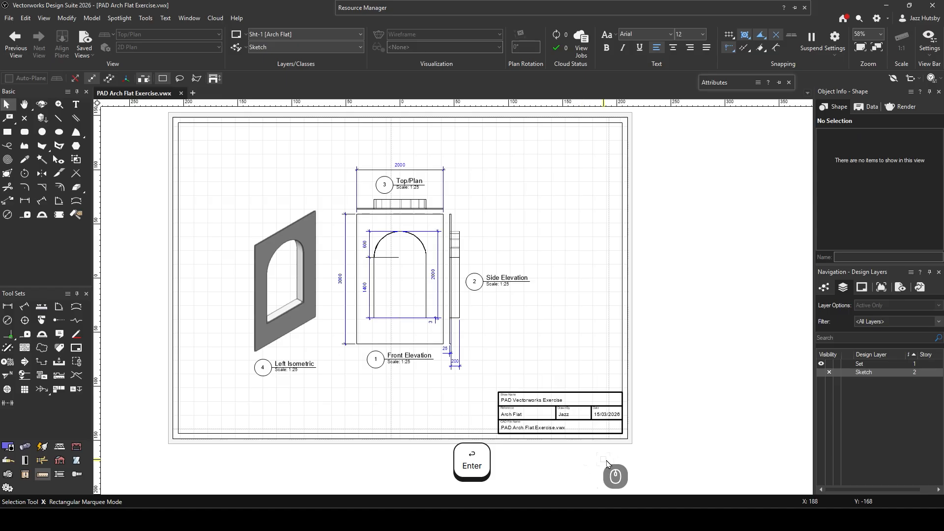